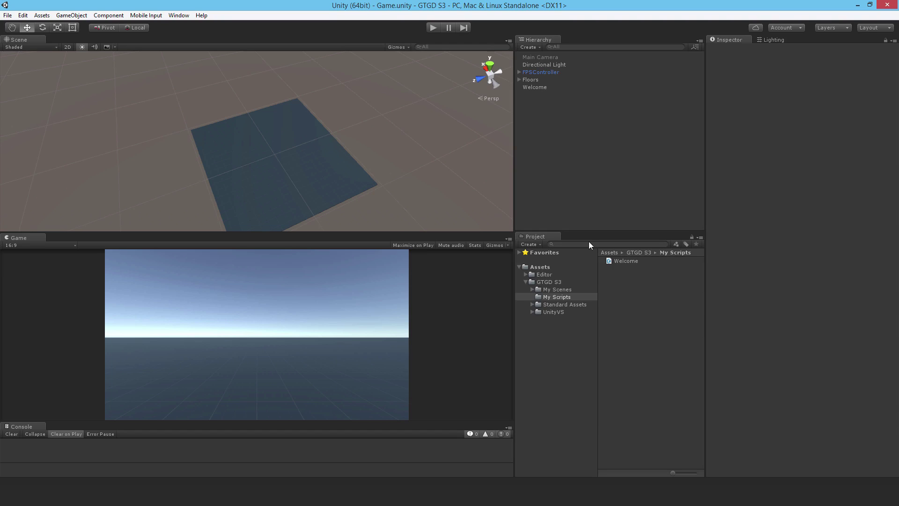
# Add a UI Canvas, with its EventSystem, to the scene from the Hierarchy
pyautogui.rightClick(562, 117)
pyautogui.moveTo(618, 246)
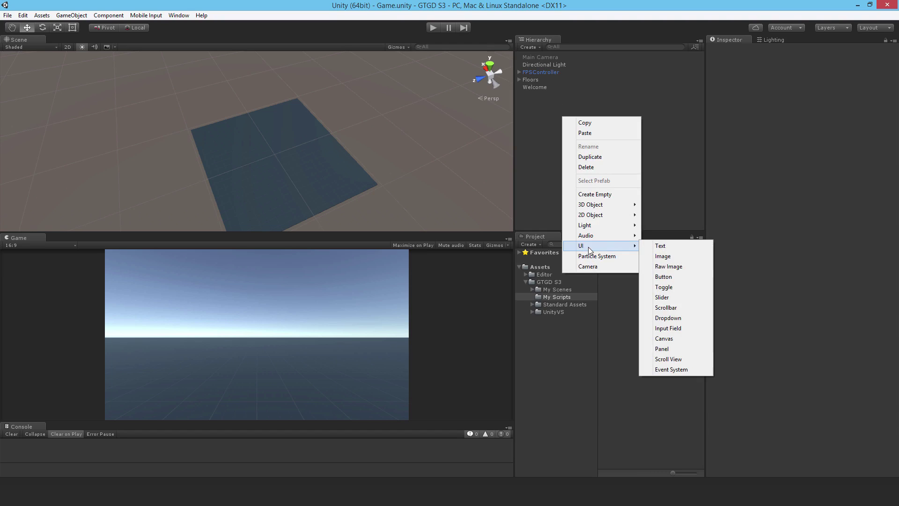
pyautogui.click(673, 338)
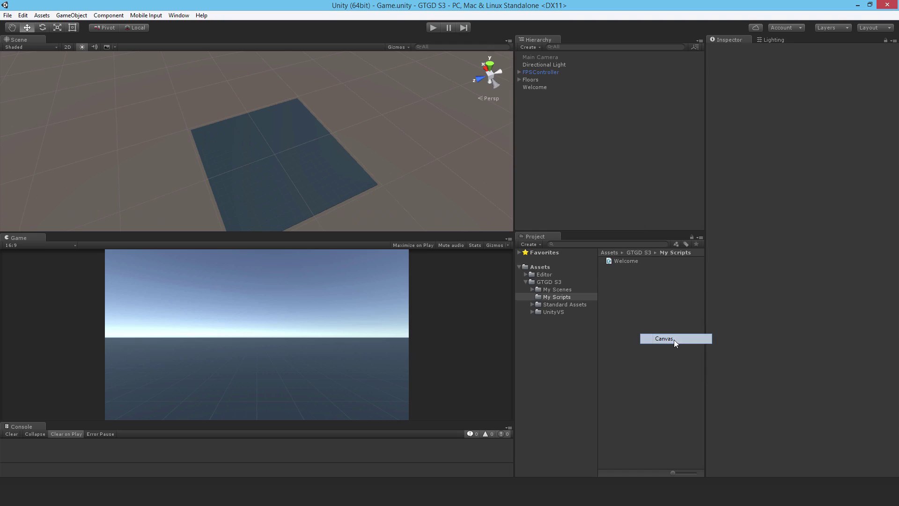
# Add a UI Panel as a child of the Canvas
pyautogui.rightClick(533, 96)
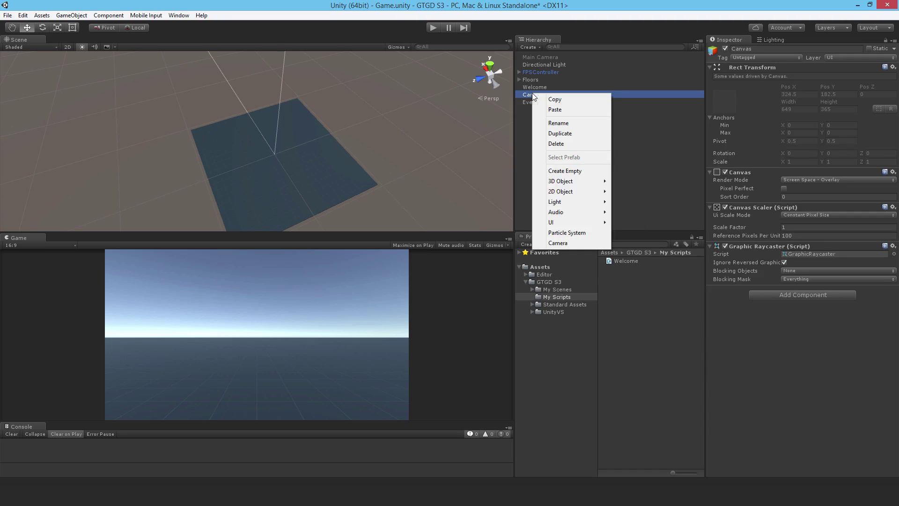
pyautogui.moveTo(579, 222)
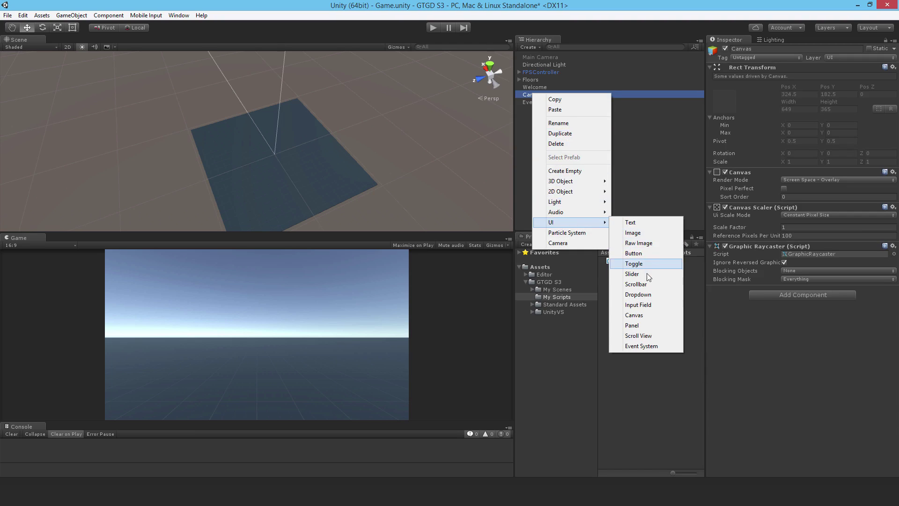
pyautogui.click(639, 326)
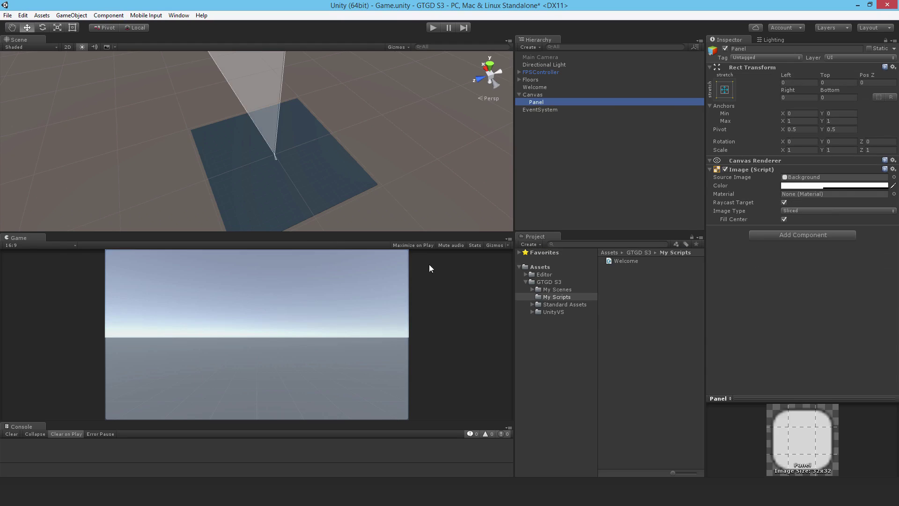
# Put the Scene view in 2D with the Rect tool, zoomed out to the whole Panel, and enlarged
pyautogui.click(65, 46)
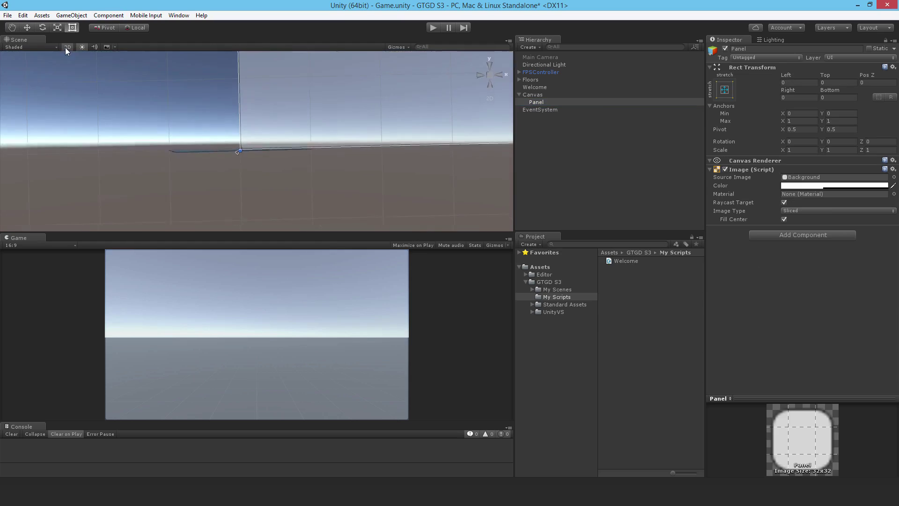
pyautogui.moveTo(334, 123); pyautogui.dragTo(91, 243, button='middle')
pyautogui.press('t')
pyautogui.scroll(-4, 176, 172)
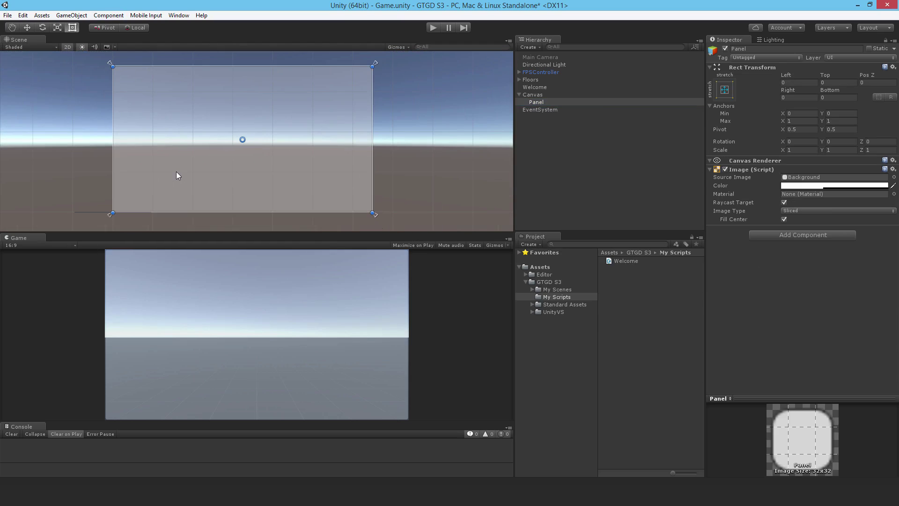
pyautogui.click(724, 90)
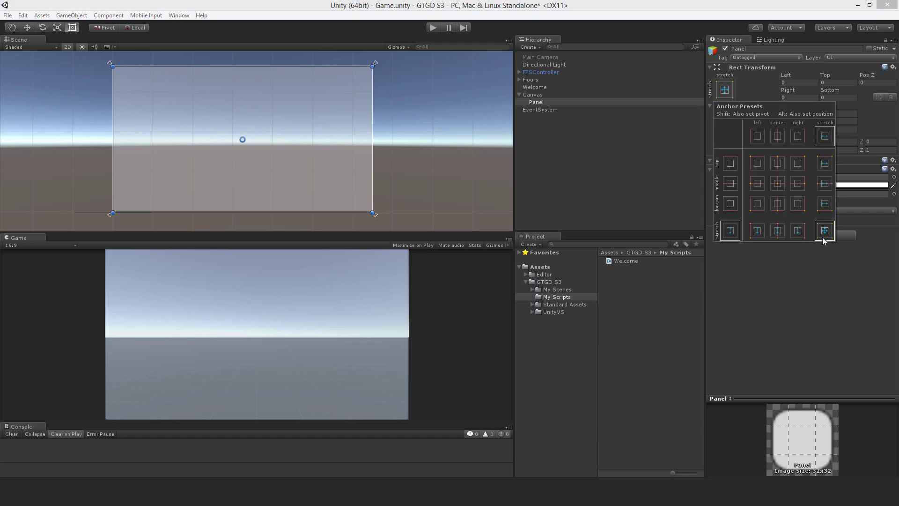
pyautogui.click(602, 203)
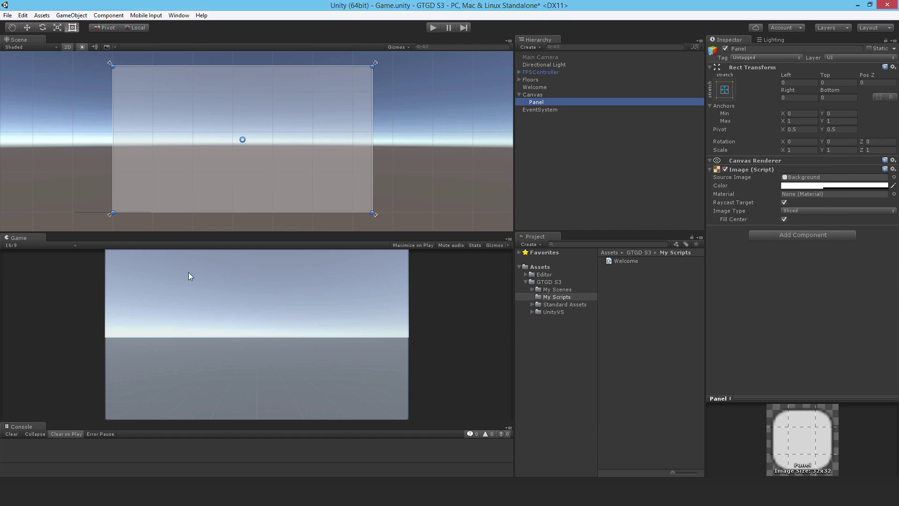
pyautogui.moveTo(197, 234); pyautogui.dragTo(217, 256)
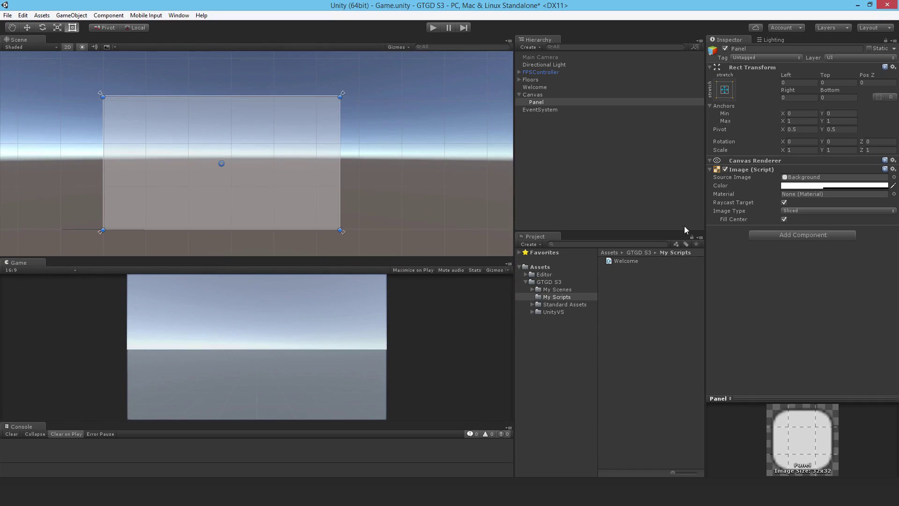
# Give the Panel the middle-center anchor preset with Width 400 and Height 200, framed in view
pyautogui.click(725, 90)
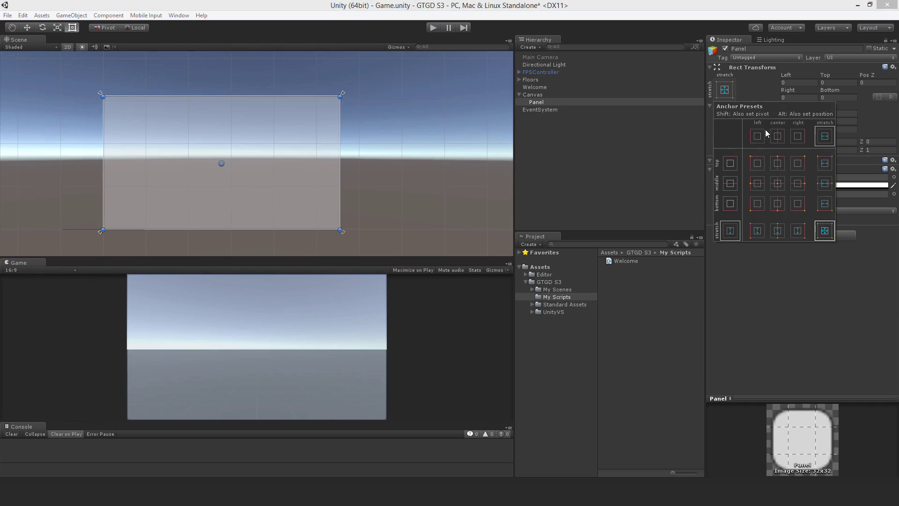
pyautogui.click(777, 185)
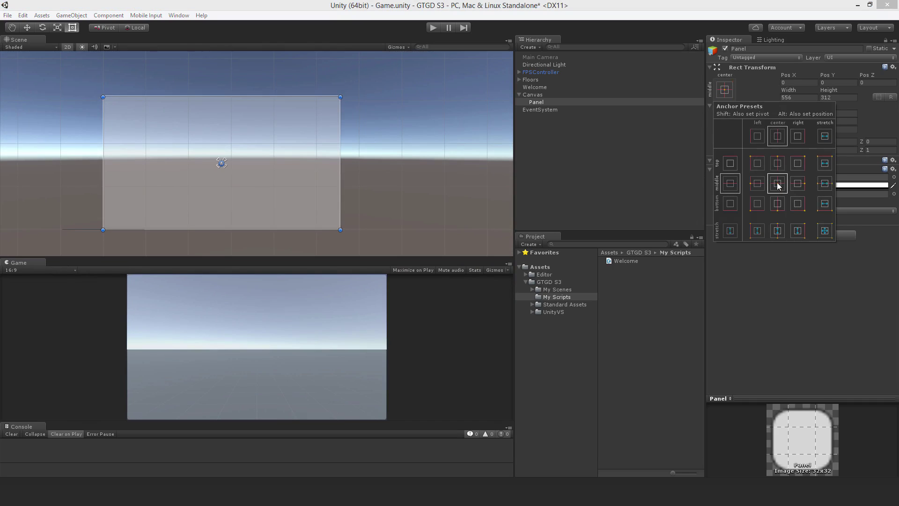
pyautogui.click(758, 96)
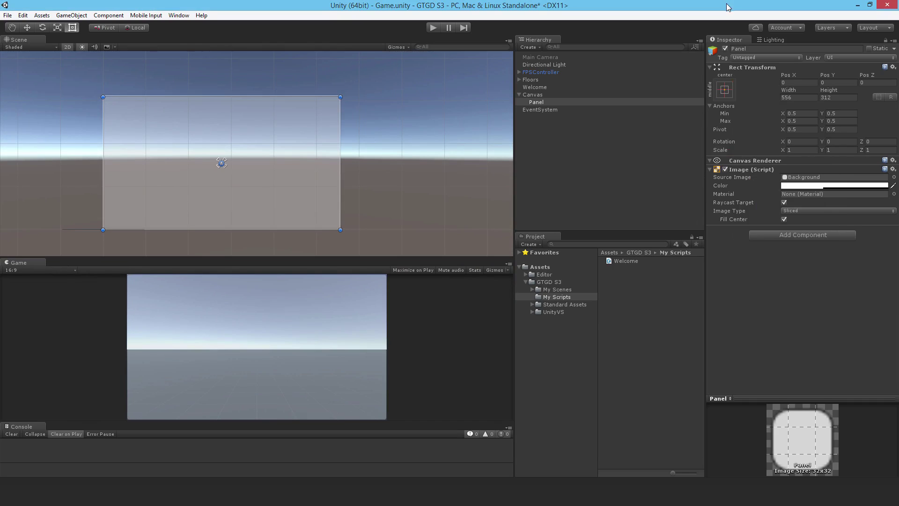
pyautogui.click(800, 99)
pyautogui.write('400')
pyautogui.press('Tab')
pyautogui.write('200')
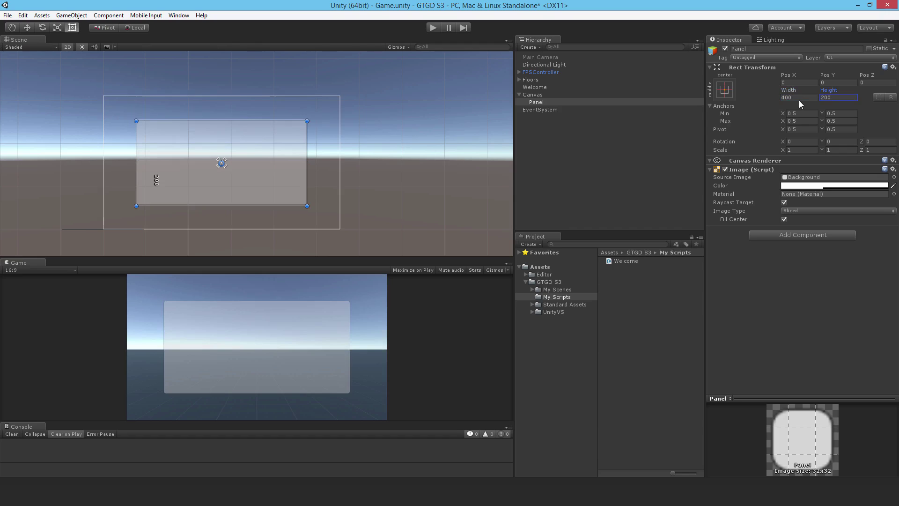
pyautogui.moveTo(323, 259); pyautogui.dragTo(341, 245)
pyautogui.press('f')
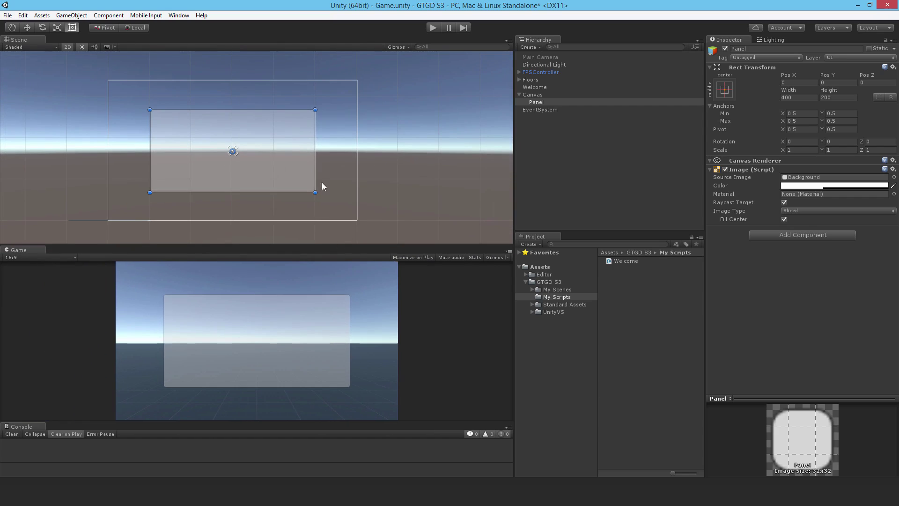
pyautogui.moveTo(233, 151); pyautogui.dragTo(358, 80)
pyautogui.moveTo(212, 151); pyautogui.dragTo(233, 151)
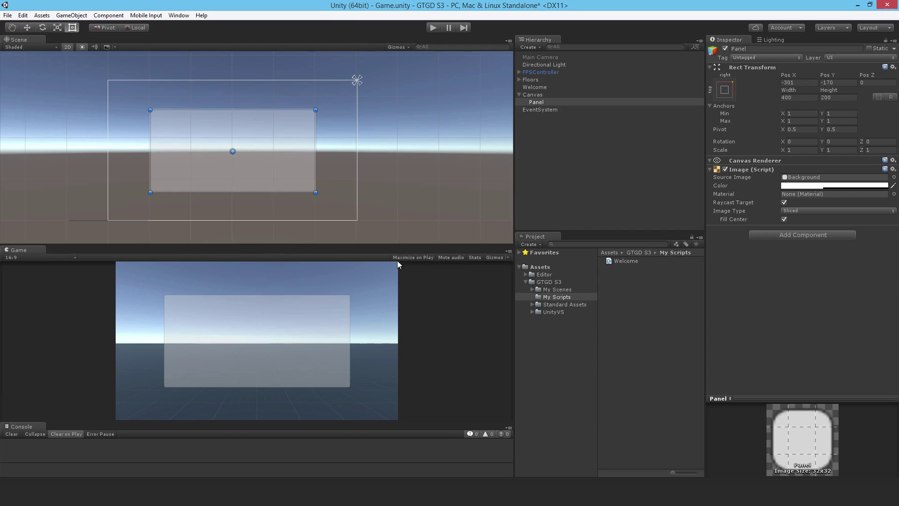
pyautogui.moveTo(346, 246); pyautogui.dragTo(373, 226)
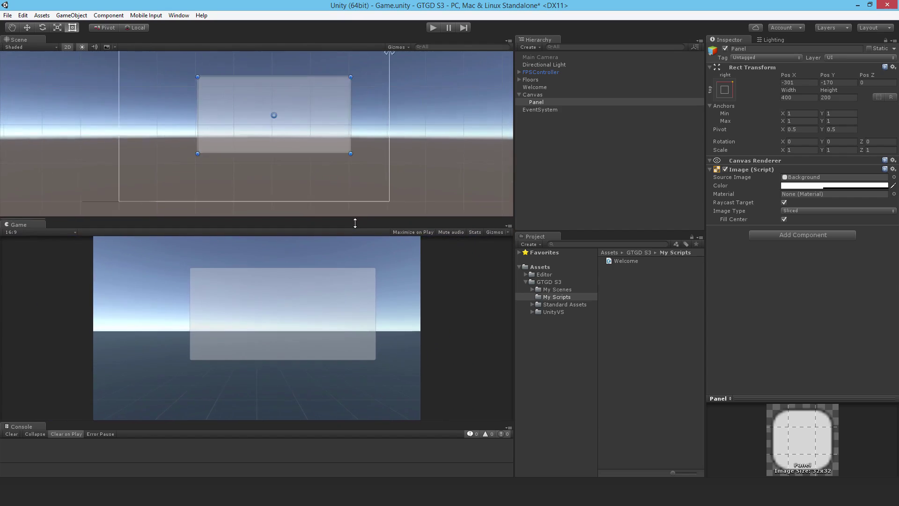
pyautogui.click(724, 90)
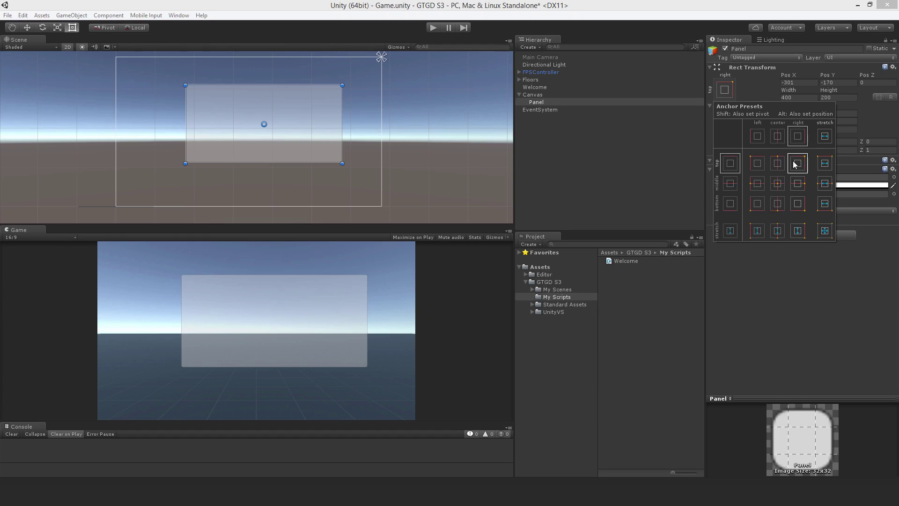
pyautogui.press('alt')
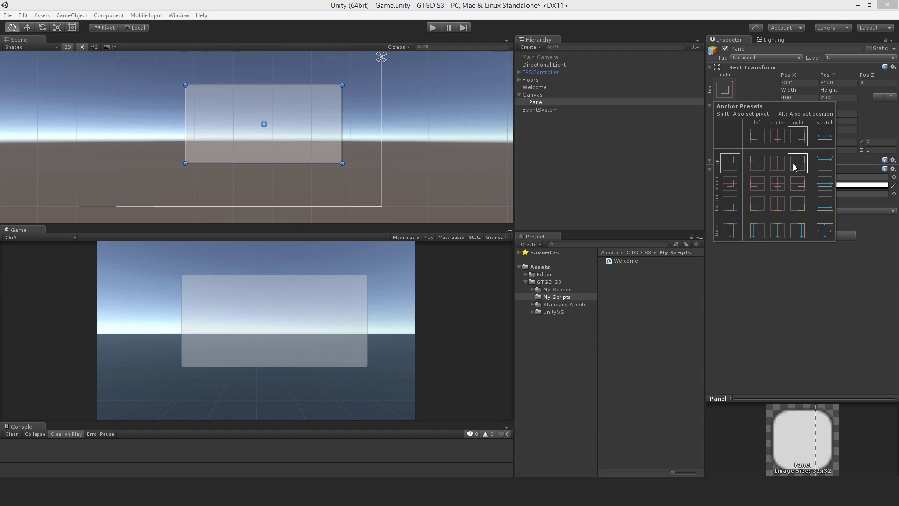
pyautogui.keyDown('alt'); pyautogui.click(795, 165); pyautogui.keyUp('alt')
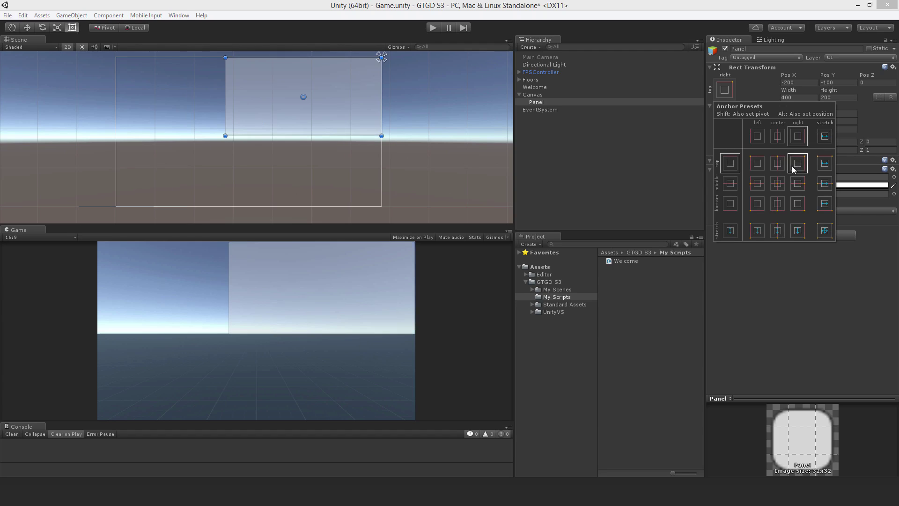
pyautogui.click(776, 185)
pyautogui.press('alt')
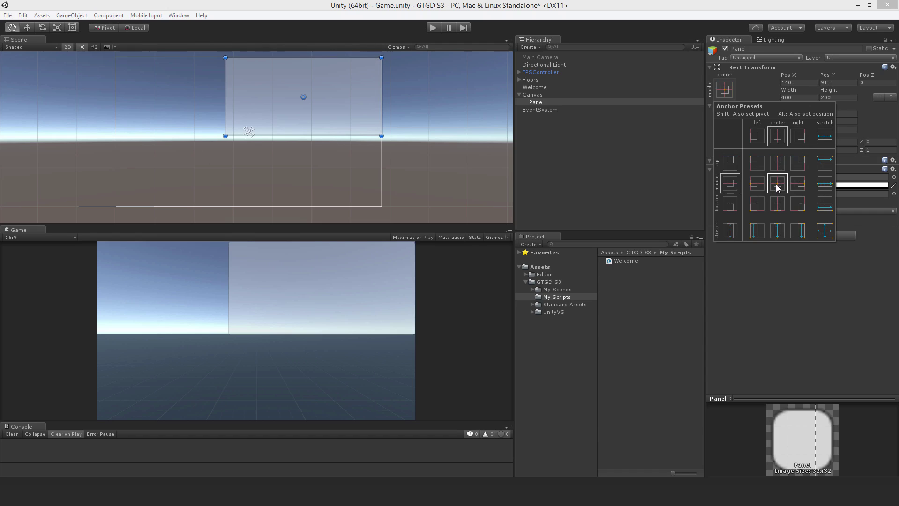
pyautogui.keyDown('alt'); pyautogui.click(777, 188); pyautogui.keyUp('alt')
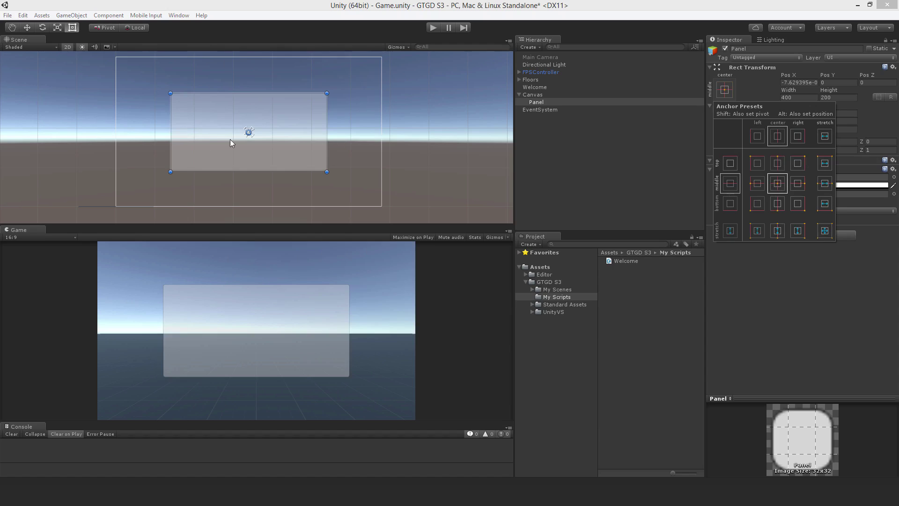
pyautogui.click(566, 149)
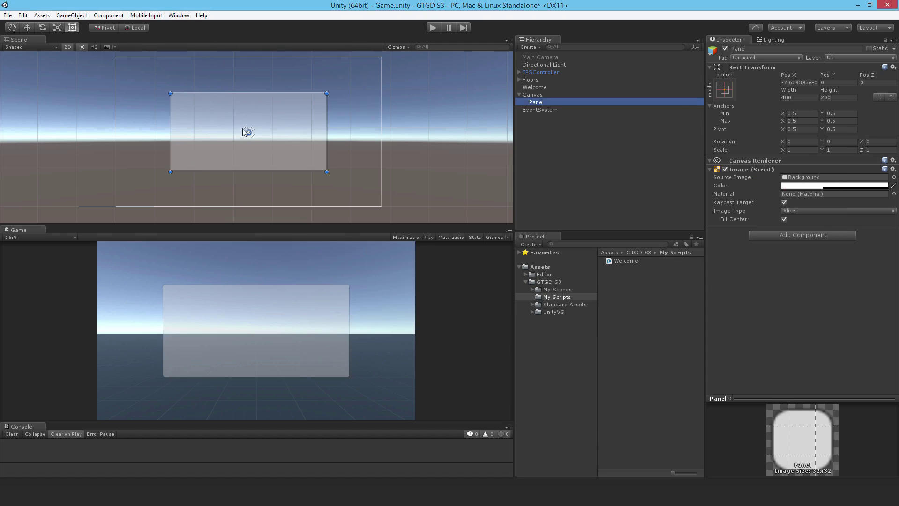
# Move the Panel's pivot to its top-left corner and anchors to the left edge, with Pos X 0
pyautogui.moveTo(248, 132); pyautogui.dragTo(170, 93)
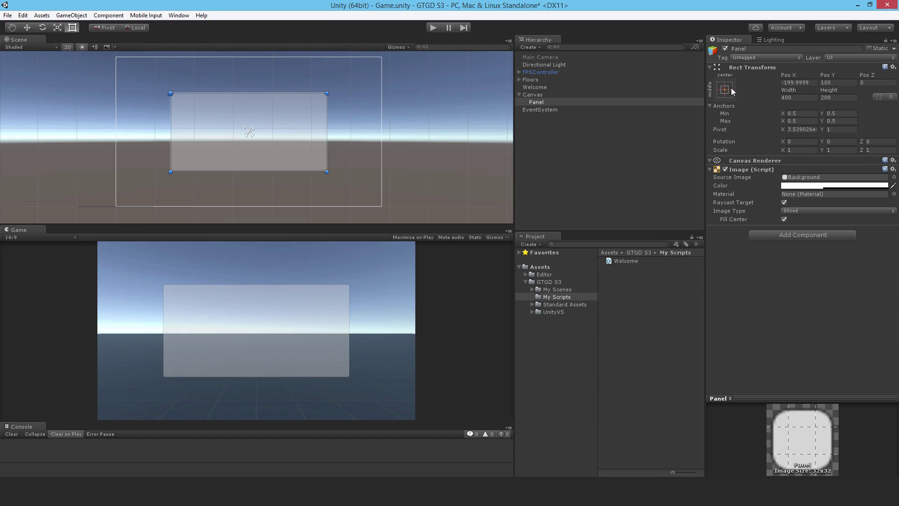
pyautogui.moveTo(249, 135); pyautogui.dragTo(116, 128)
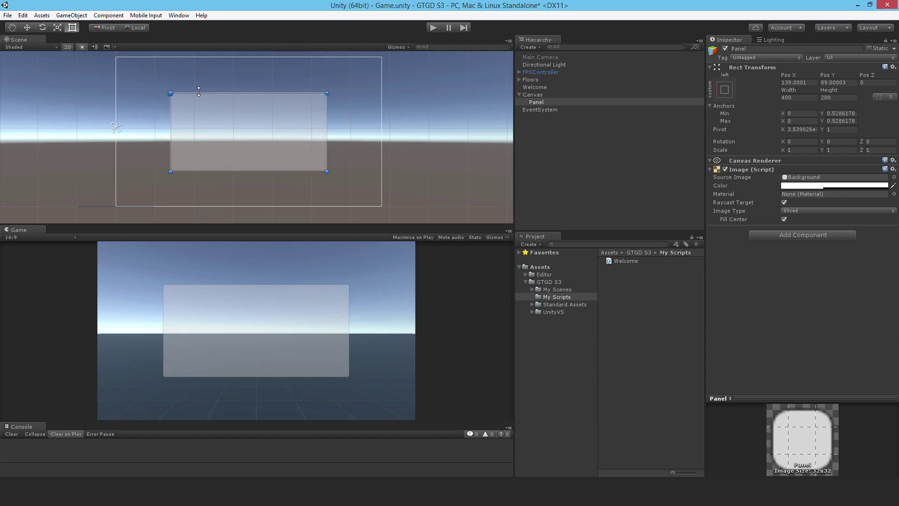
pyautogui.click(811, 83)
pyautogui.write('0')
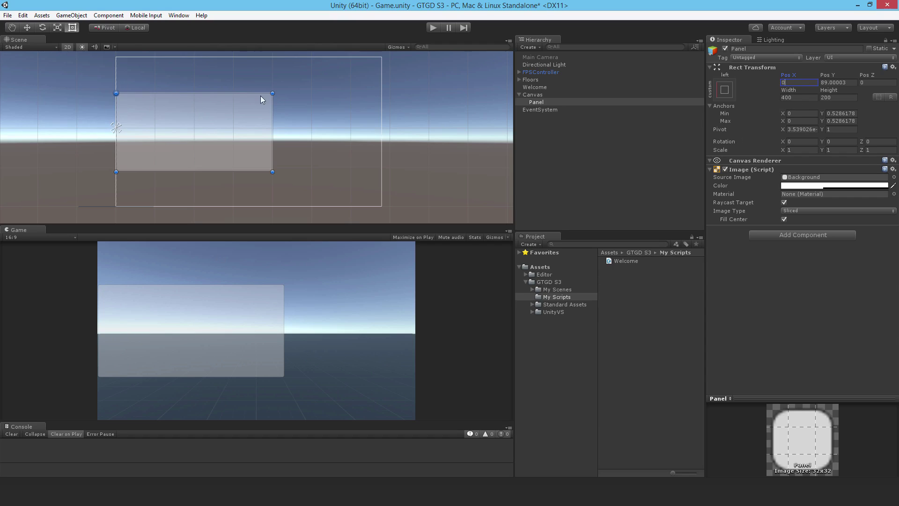
# Shift+Alt apply the middle-center anchor preset so the Panel recentres at position -200, 100
pyautogui.click(724, 91)
pyautogui.hotkey('shift', 'alt')
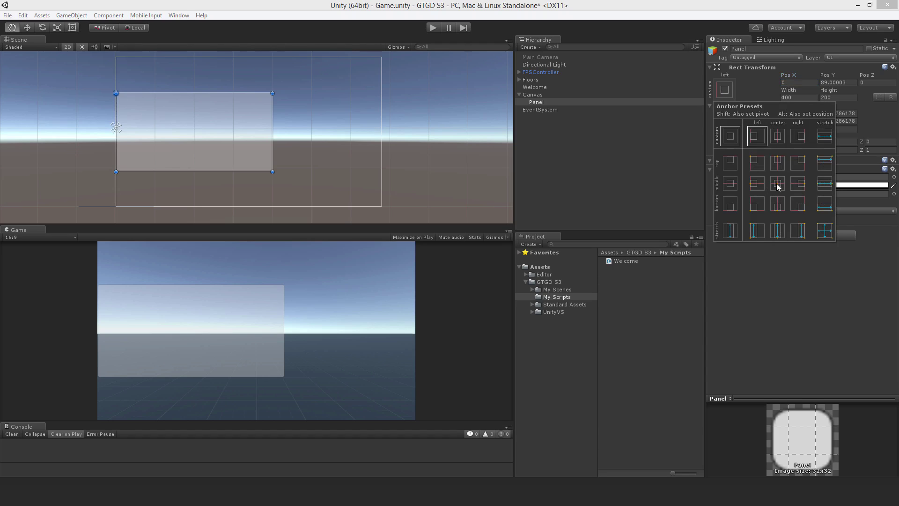
pyautogui.keyDown('alt'); pyautogui.keyDown('shift'); pyautogui.click(778, 188); pyautogui.keyUp('shift'); pyautogui.keyUp('alt')
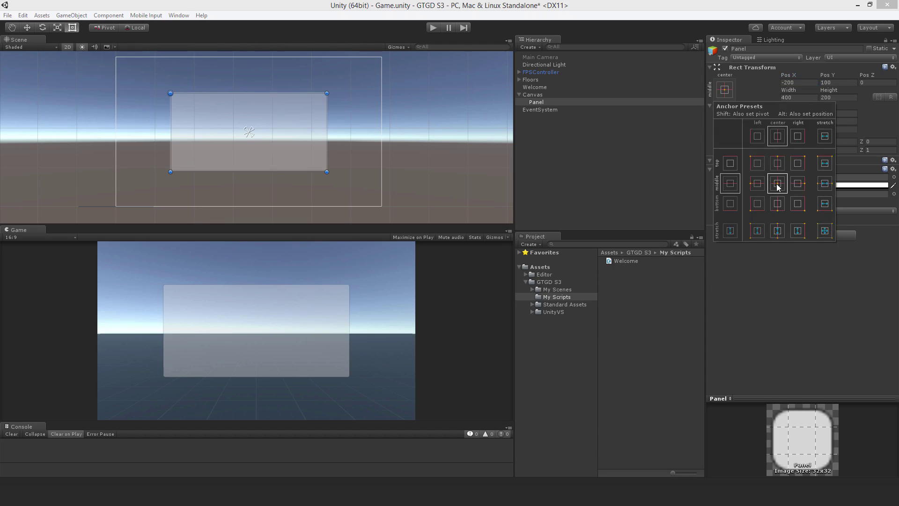
pyautogui.click(171, 93)
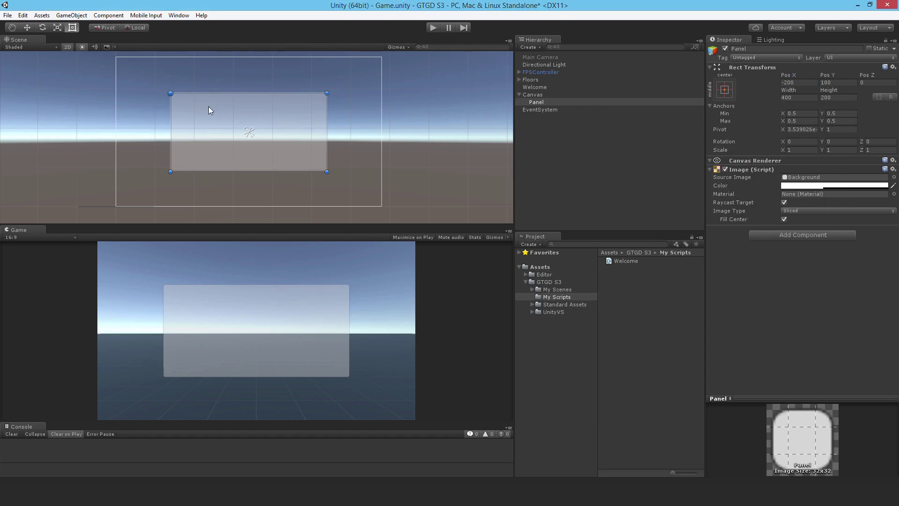
# Drag the Panel's pivot back to its centre so its position reads about 0, 0
pyautogui.click(184, 102)
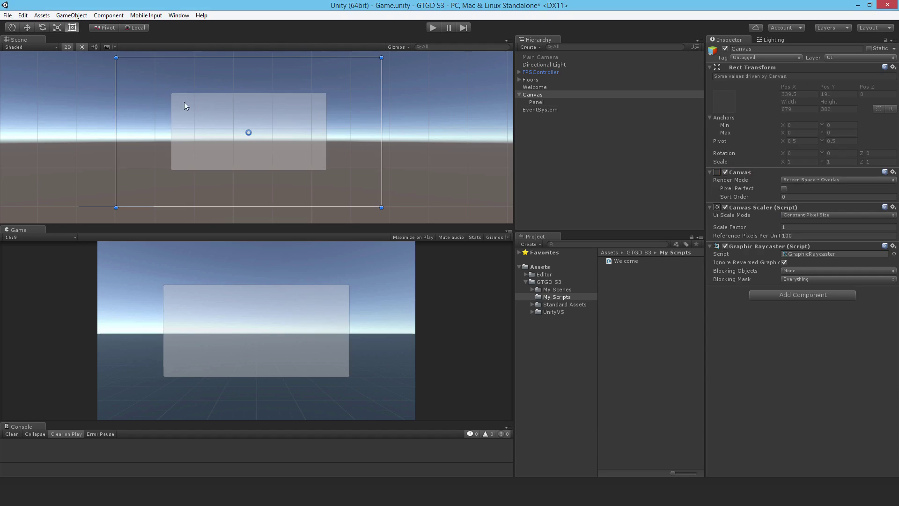
pyautogui.click(226, 125)
pyautogui.moveTo(164, 94); pyautogui.dragTo(250, 135)
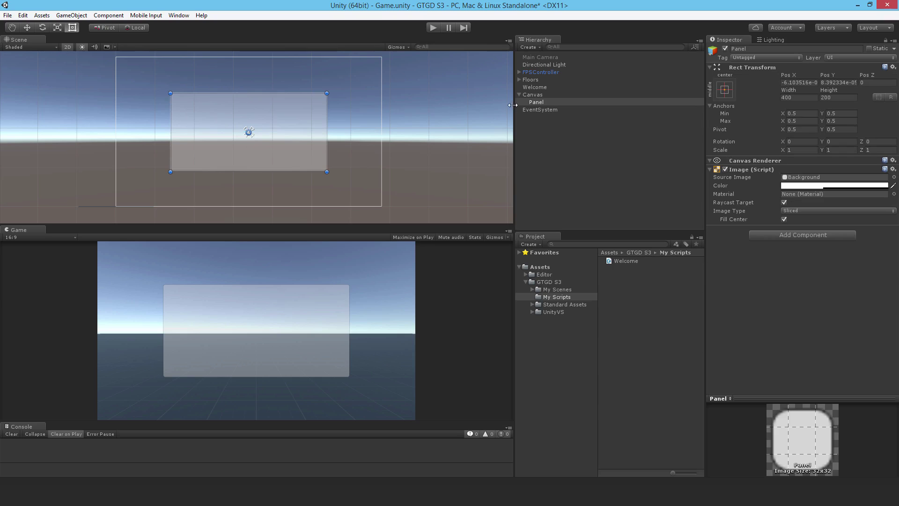
pyautogui.moveTo(350, 222)
pyautogui.mouseDown()
pyautogui.moveTo(347, 96)
pyautogui.moveTo(346, 209)
pyautogui.mouseUp()
# Create a UI Text child under the Panel and select the new "New Text" object
pyautogui.rightClick(540, 104)
pyautogui.moveTo(579, 234)
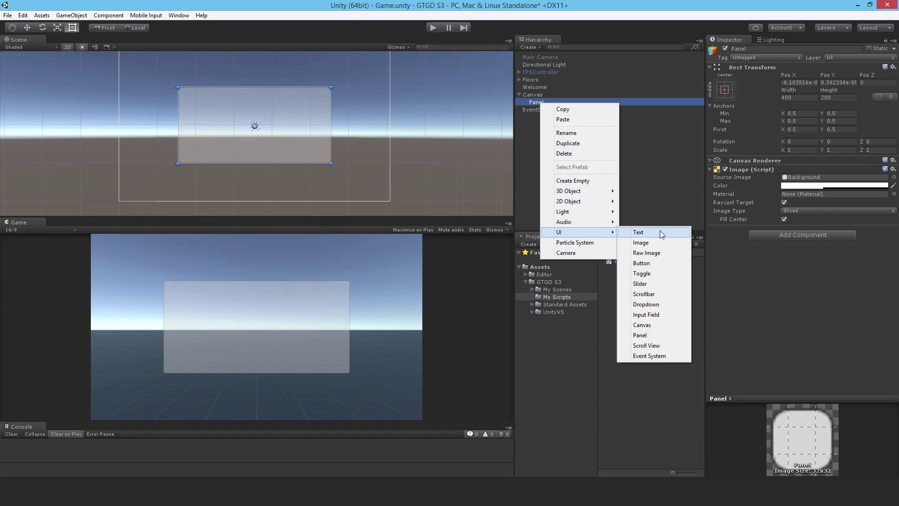
pyautogui.click(660, 231)
pyautogui.click(530, 95)
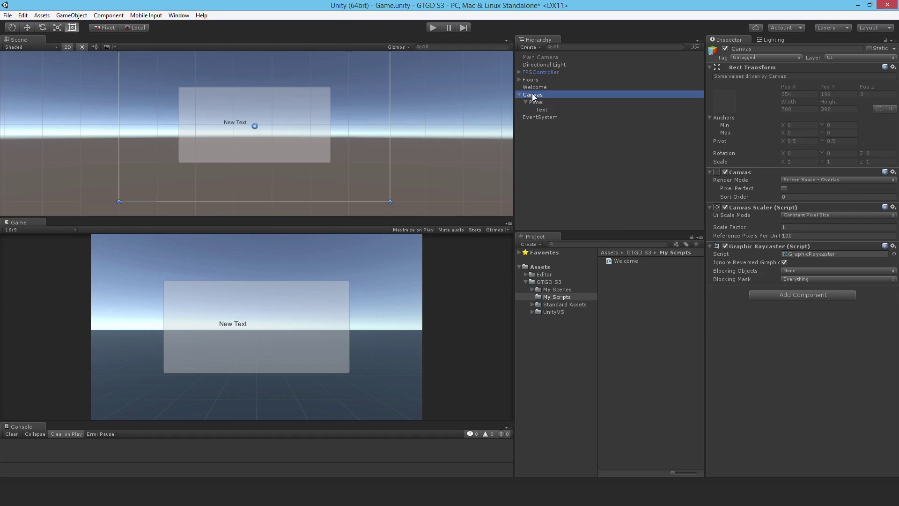
pyautogui.click(534, 102)
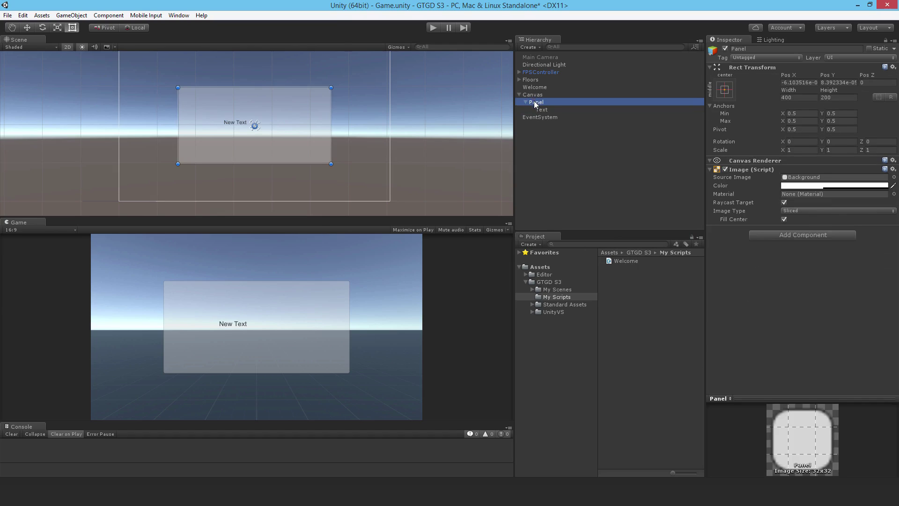
pyautogui.click(532, 95)
pyautogui.click(538, 104)
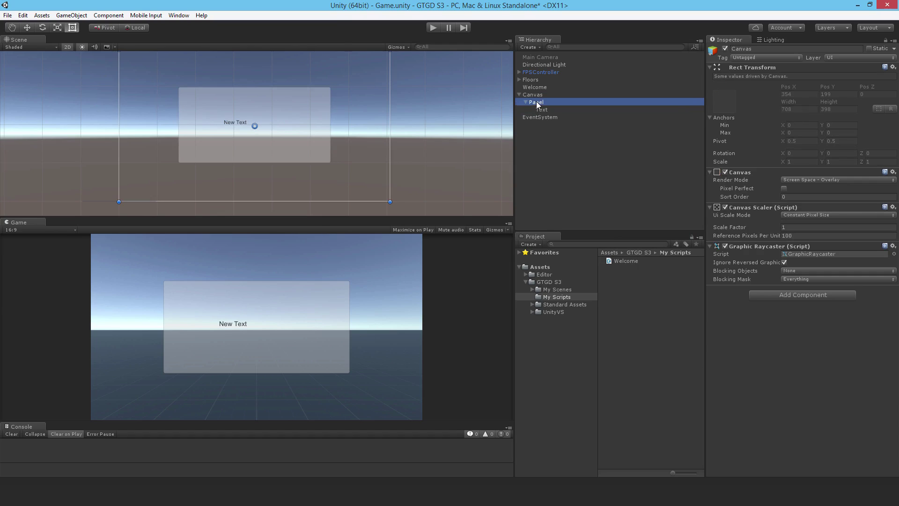
pyautogui.click(541, 110)
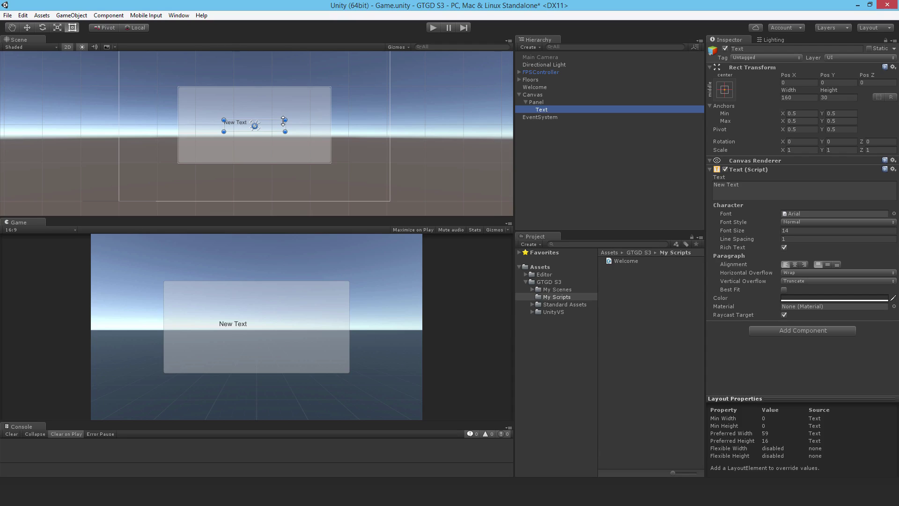
# Centre the text horizontally and vertically, enable Best Fit, and enlarge its box to about 219×56
pyautogui.click(795, 264)
pyautogui.click(827, 265)
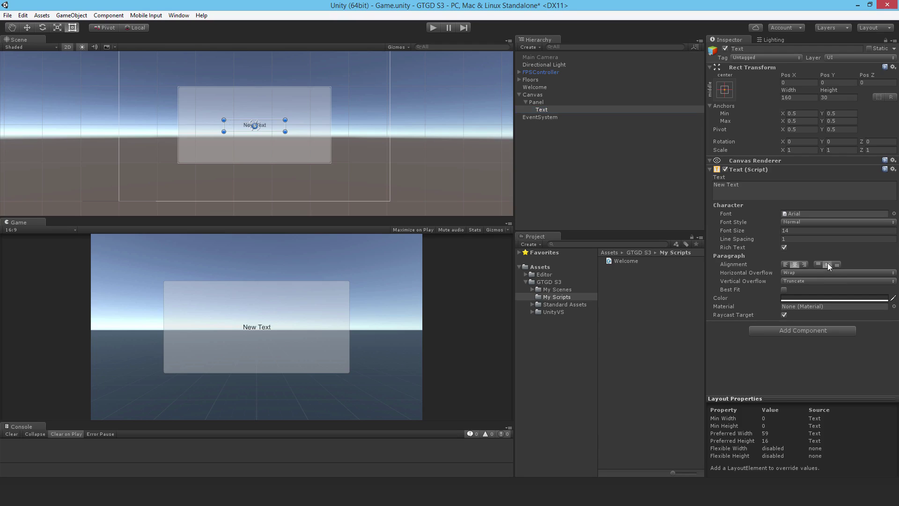
pyautogui.click(784, 290)
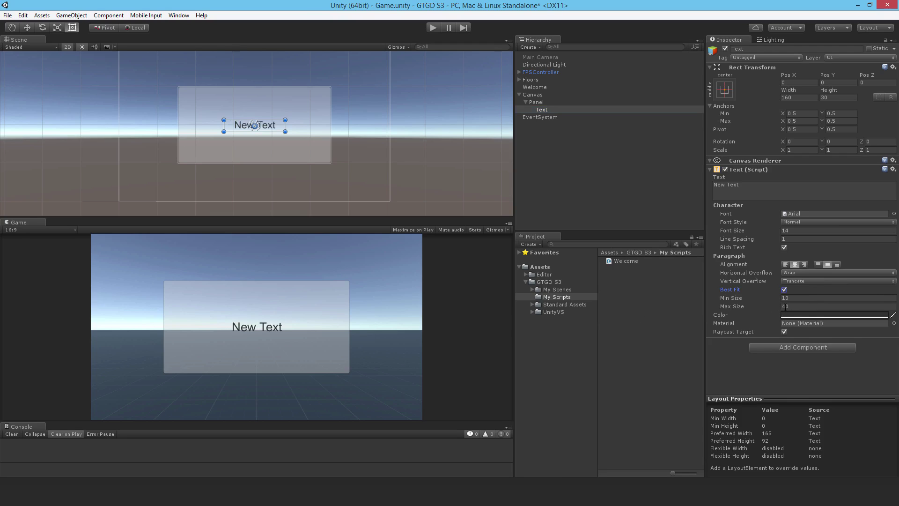
pyautogui.moveTo(284, 117); pyautogui.dragTo(295, 114)
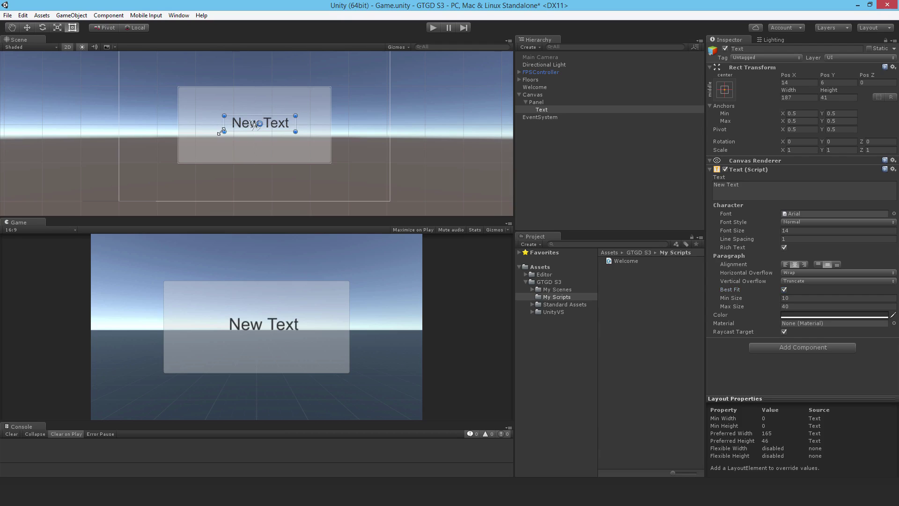
pyautogui.moveTo(221, 132); pyautogui.dragTo(208, 138)
# Apply the middle-center anchor preset to recentre the text at 0, 0, then select the Panel
pyautogui.click(724, 90)
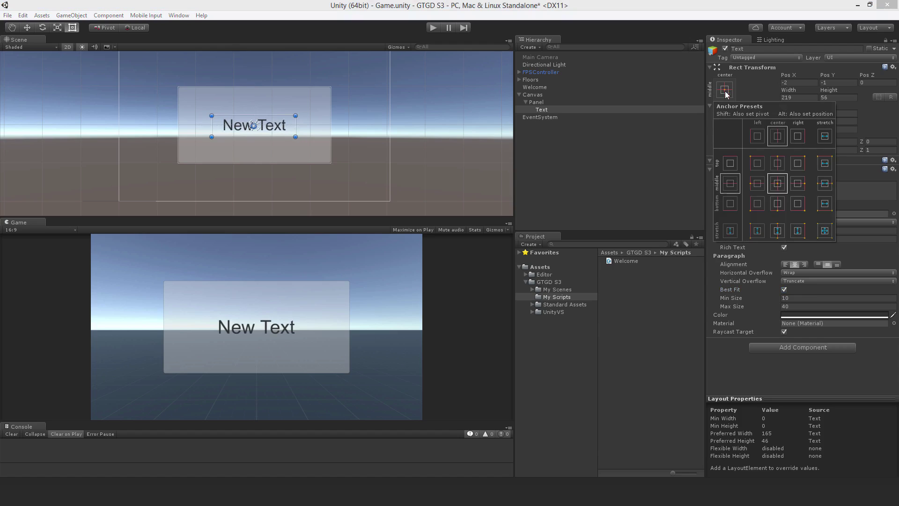
pyautogui.keyDown('alt'); pyautogui.click(778, 184); pyautogui.keyUp('alt')
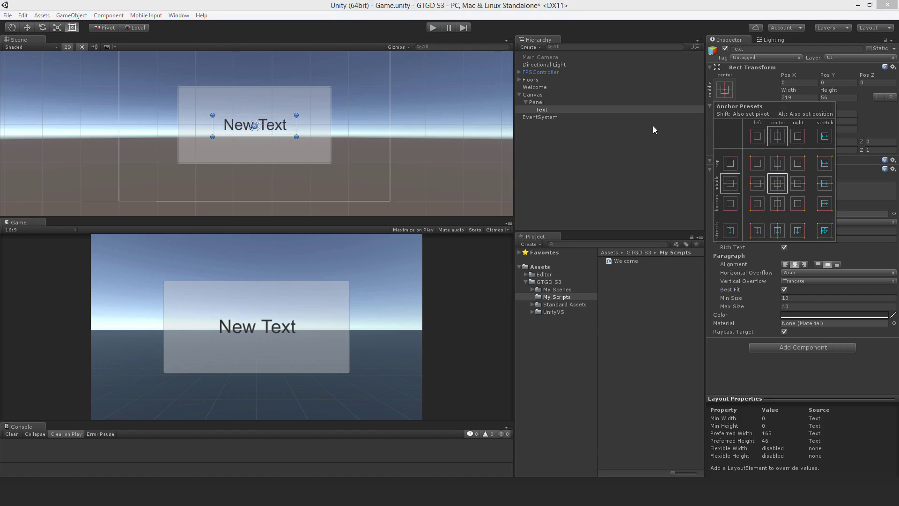
pyautogui.click(544, 110)
pyautogui.click(536, 102)
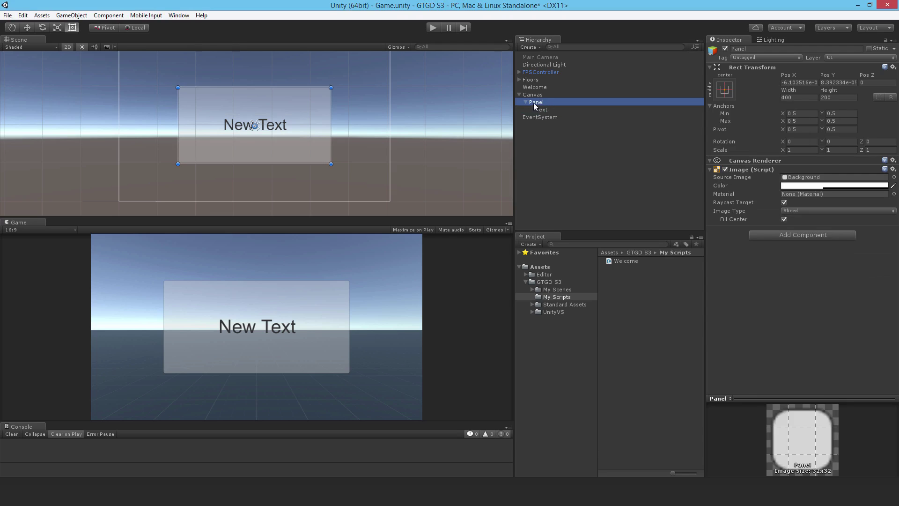
pyautogui.click(543, 109)
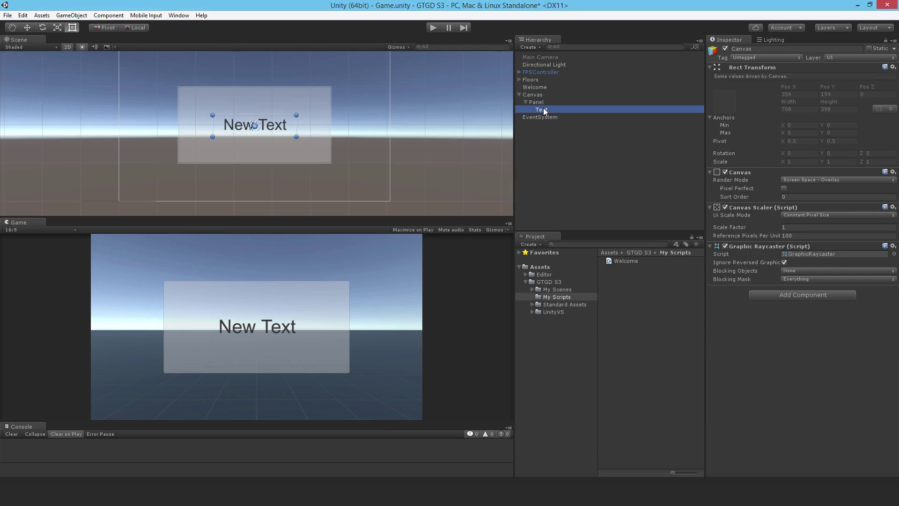
pyautogui.moveTo(320, 217)
pyautogui.mouseDown()
pyautogui.moveTo(327, 183)
pyautogui.moveTo(318, 141)
pyautogui.moveTo(311, 227)
pyautogui.moveTo(322, 216)
pyautogui.mouseUp()
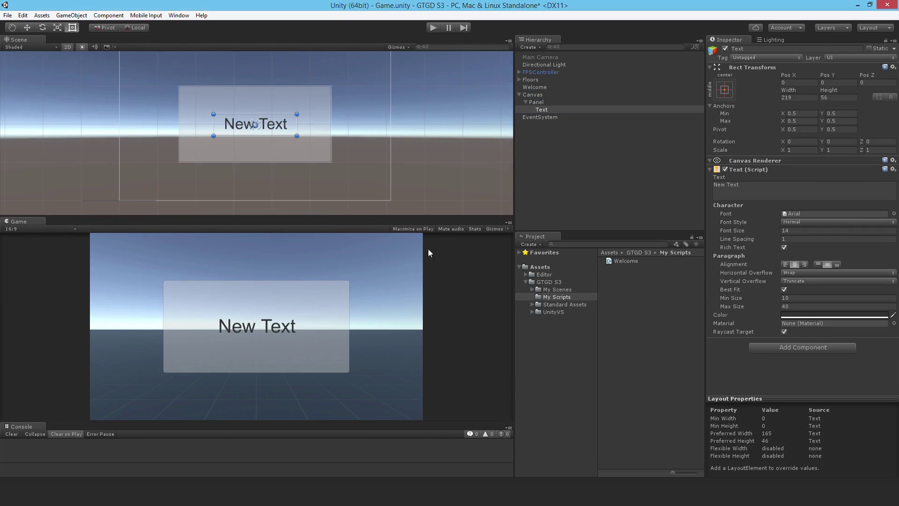
pyautogui.click(537, 103)
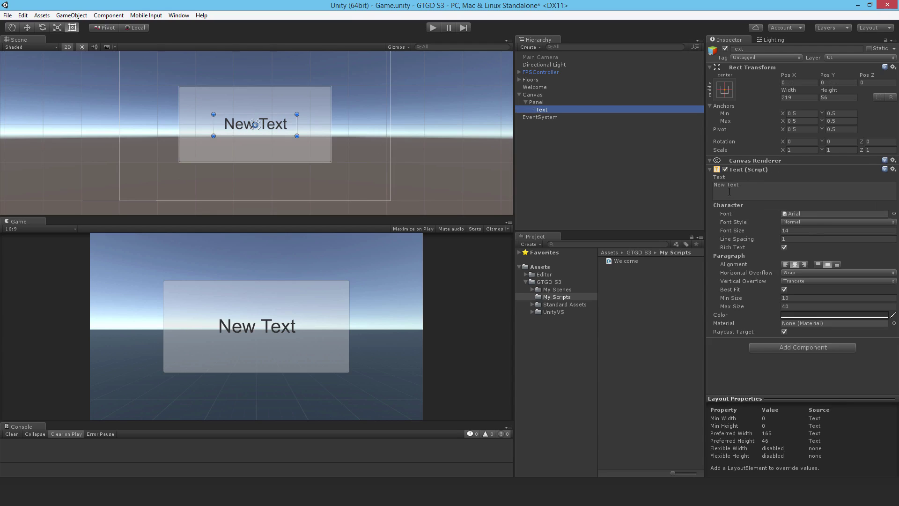
pyautogui.click(542, 102)
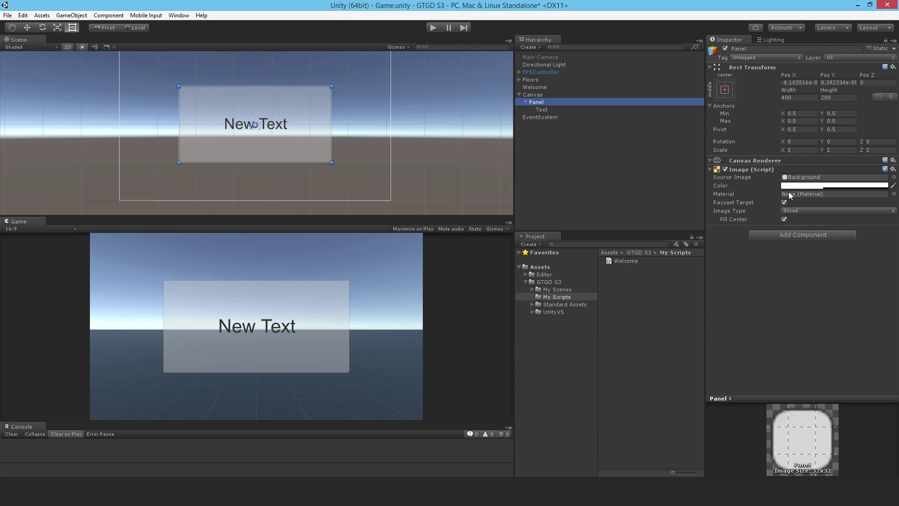
# Set the Panel's Image colour to black with alpha 195
pyautogui.click(792, 185)
pyautogui.moveTo(600, 220); pyautogui.dragTo(575, 232)
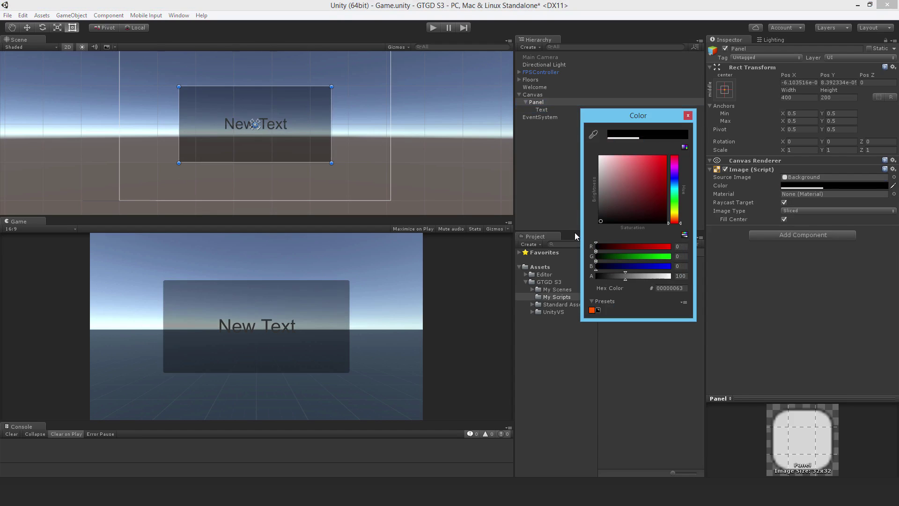
pyautogui.moveTo(628, 278); pyautogui.dragTo(655, 283)
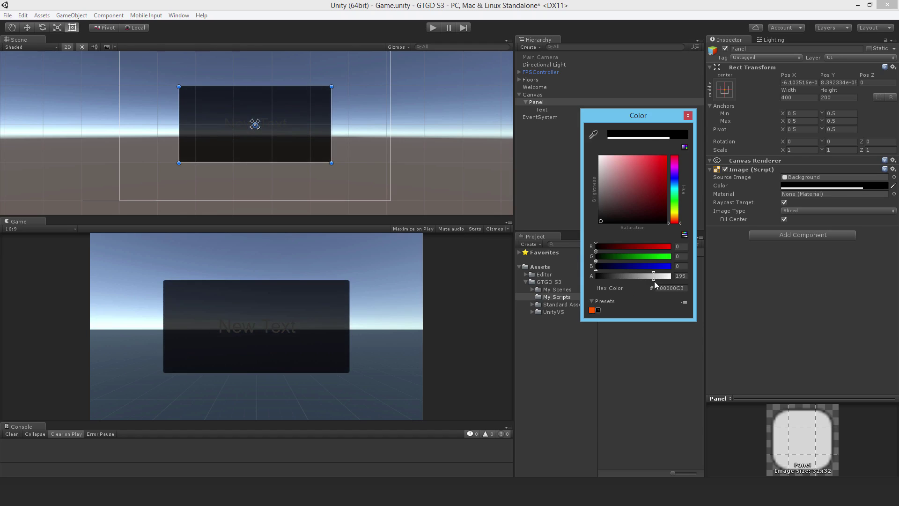
pyautogui.click(688, 116)
# Make the text colour white and save the scene
pyautogui.click(546, 110)
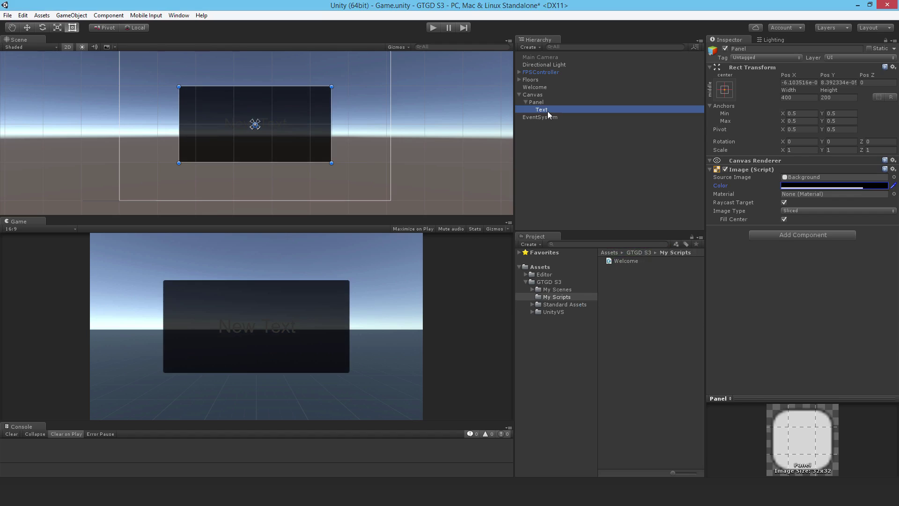
pyautogui.click(789, 315)
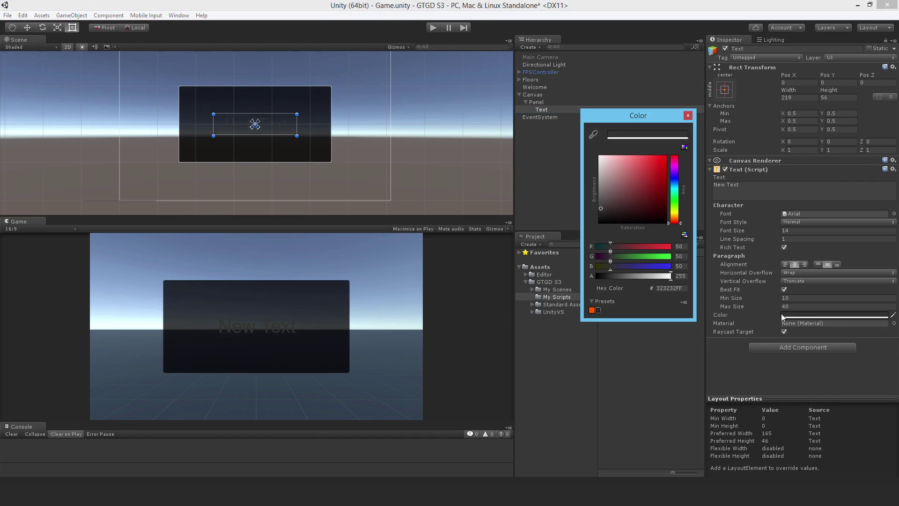
pyautogui.moveTo(606, 209); pyautogui.dragTo(521, 127)
pyautogui.click(688, 116)
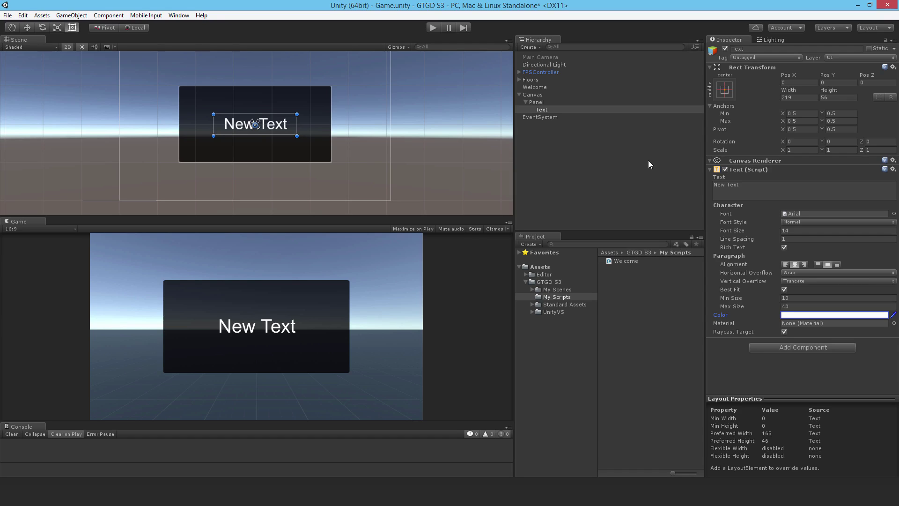
pyautogui.hotkey('ctrl', 's')
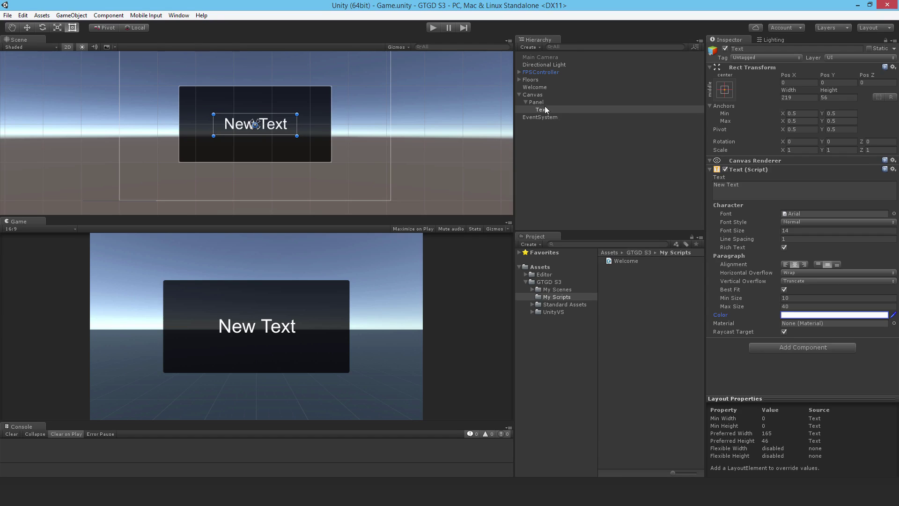
# Rename the Text object to WelcomeText, then correct the name to TextWelcome
pyautogui.click(749, 50)
pyautogui.write('WelcomeText')
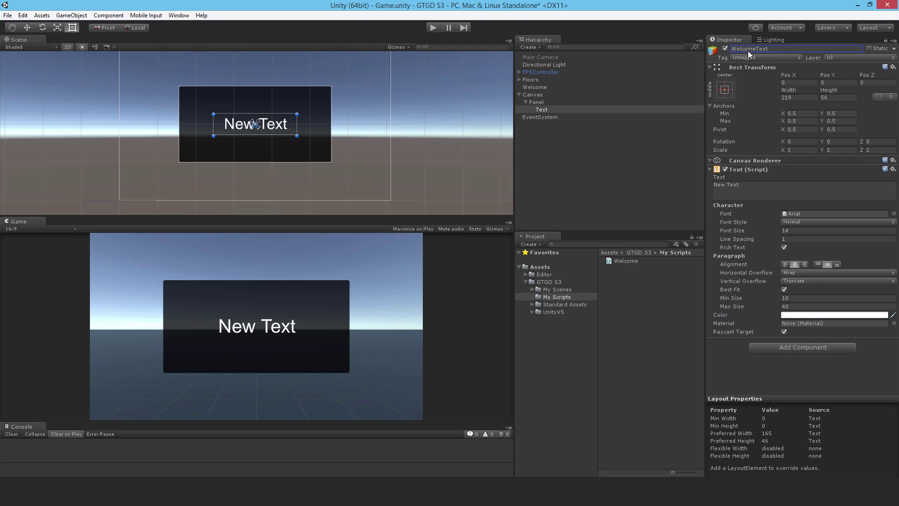
pyautogui.click(555, 110)
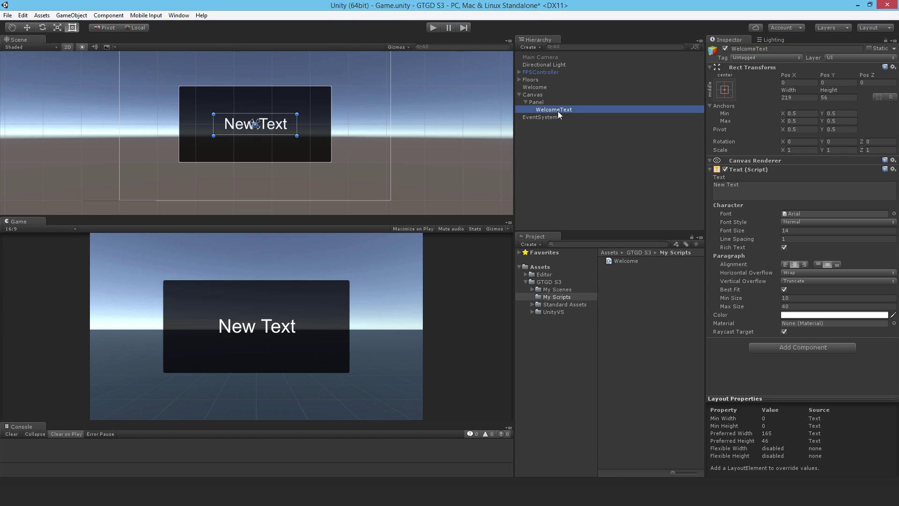
pyautogui.click(557, 111)
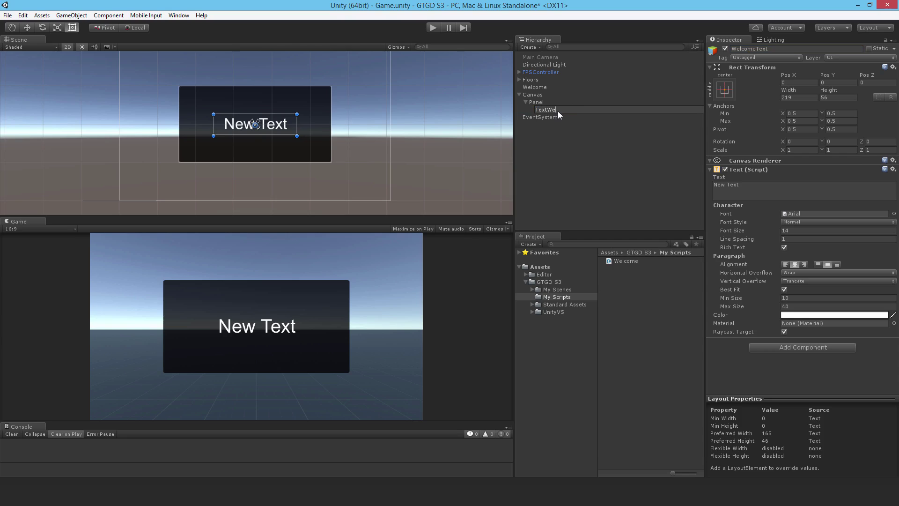
pyautogui.write('TextWelcome')
pyautogui.press('Return')
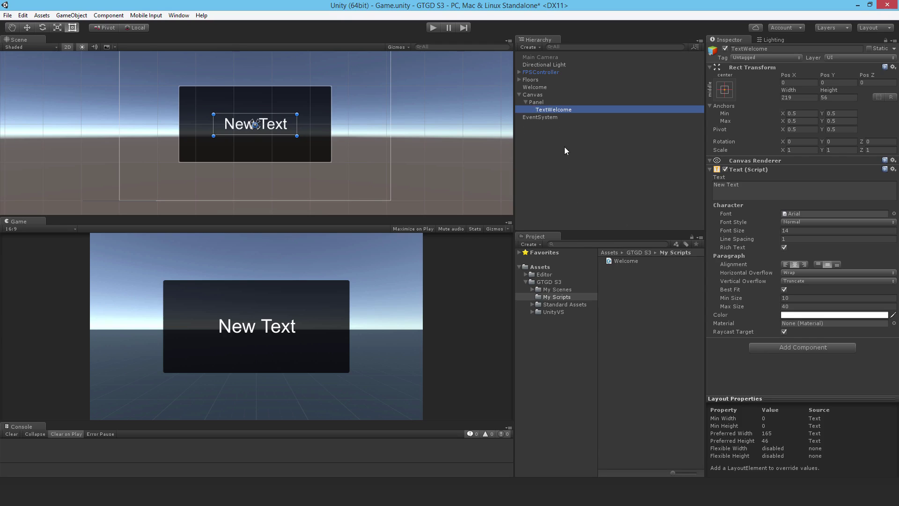
# Open Welcome.cs in Visual Studio, reload the project, and delete the commented-out Update block
pyautogui.doubleClick(624, 260)
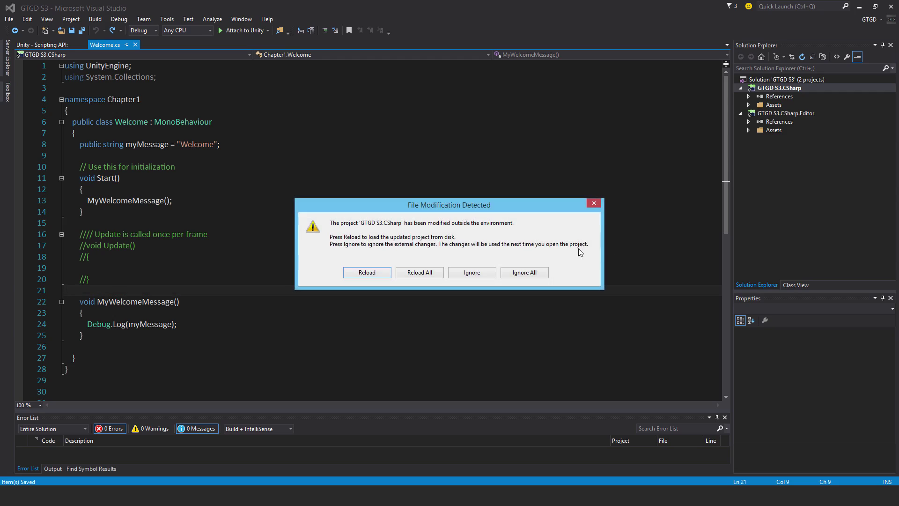
pyautogui.click(427, 270)
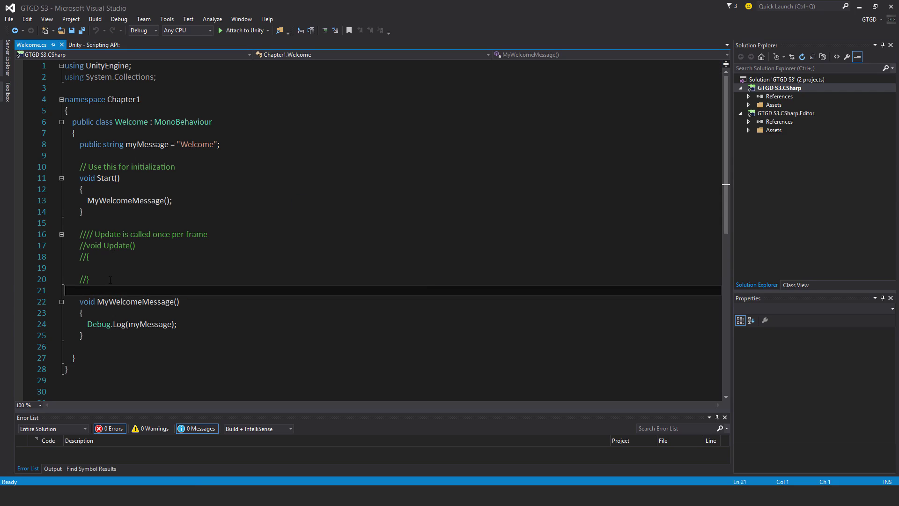
pyautogui.hotkey('shift', 'Up')
pyautogui.hotkey('shift', 'Up')
pyautogui.hotkey('shift', 'Up')
pyautogui.hotkey('shift', 'Up')
pyautogui.hotkey('shift', 'Up')
pyautogui.press('Delete')
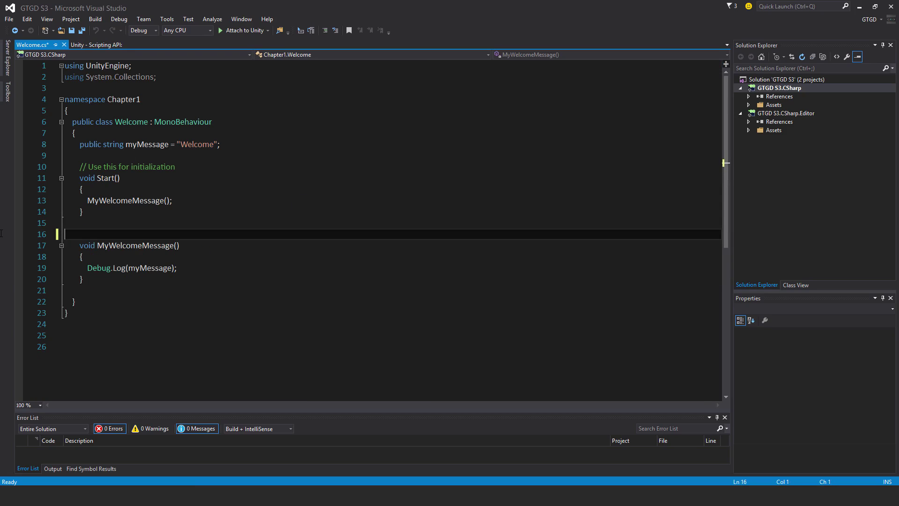
pyautogui.press('Delete')
# Delete the Debug.Log line in MyWelcomeMessage, save, and add a blank line after myMessage
pyautogui.moveTo(187, 257); pyautogui.dragTo(87, 257)
pyautogui.press('Delete')
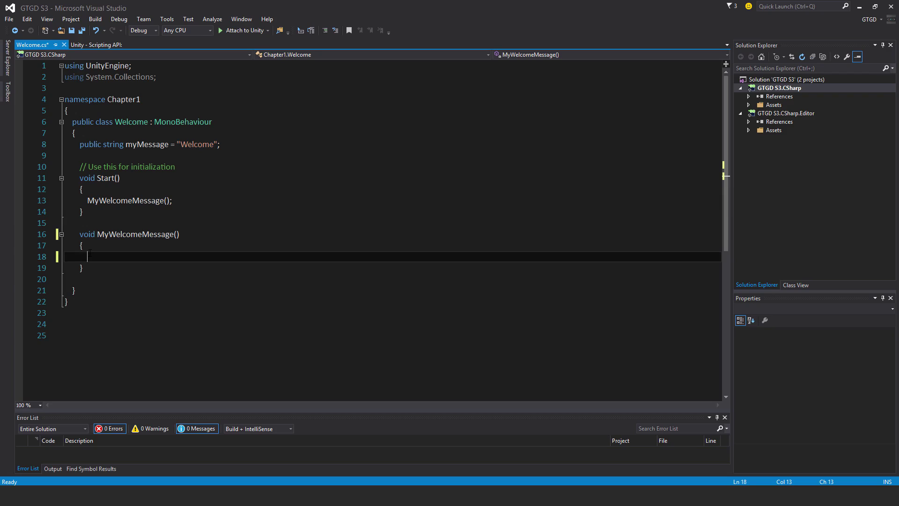
pyautogui.hotkey('ctrl', 's')
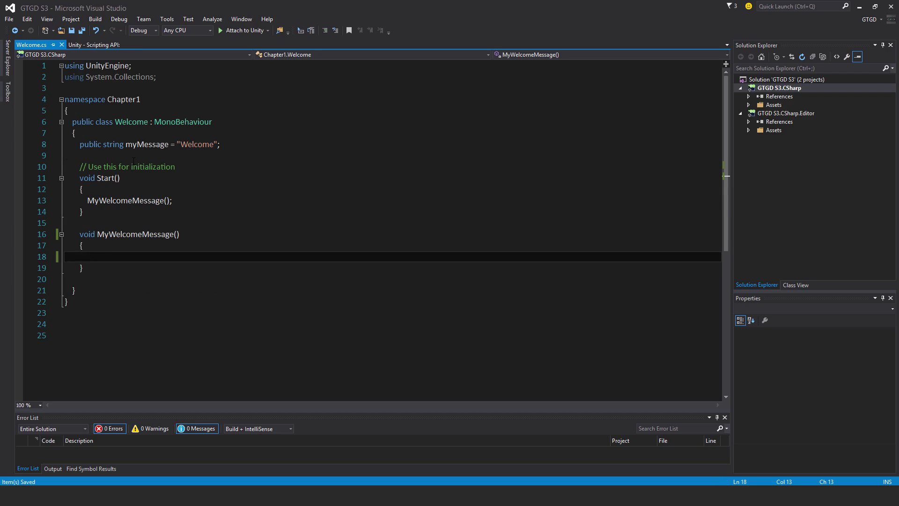
pyautogui.click(224, 146)
pyautogui.press('Return')
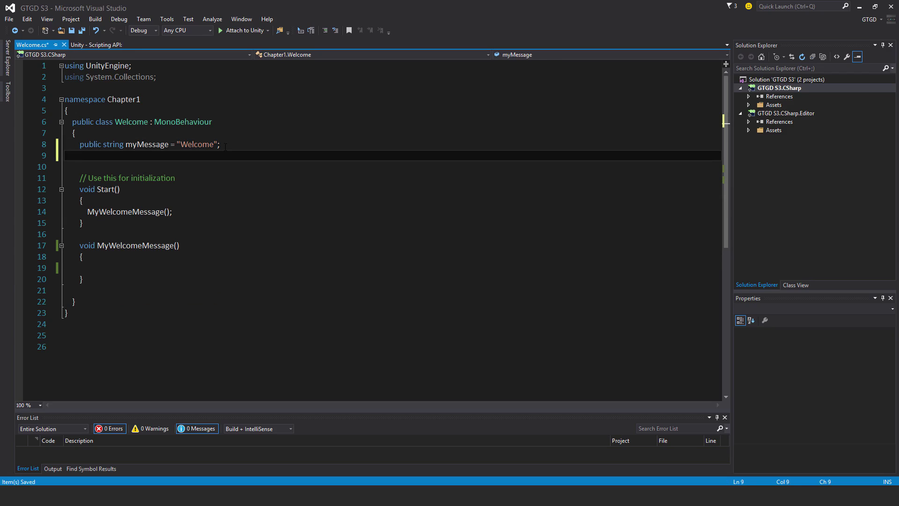